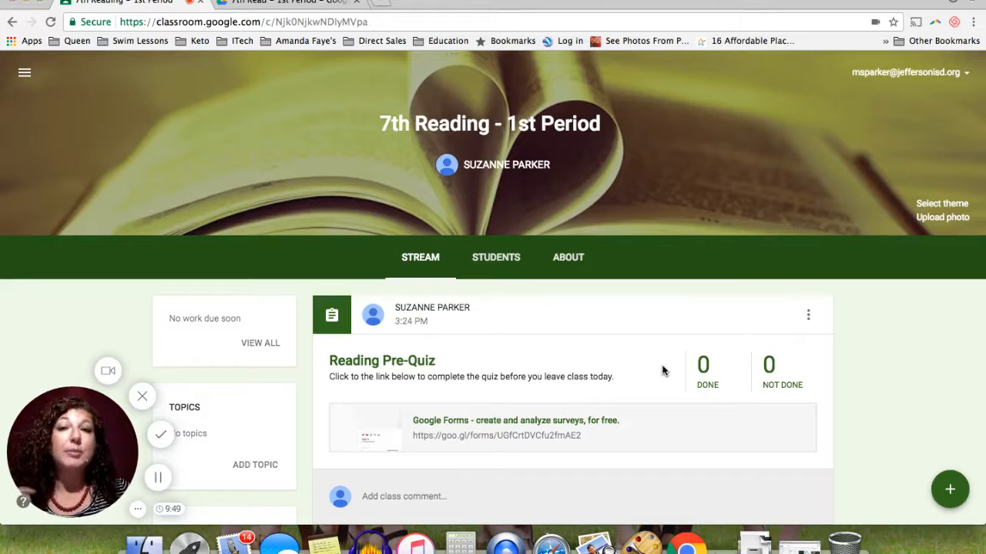
Open the Reading Pre-Quiz form linked in the class stream and look through its questions
click(499, 426)
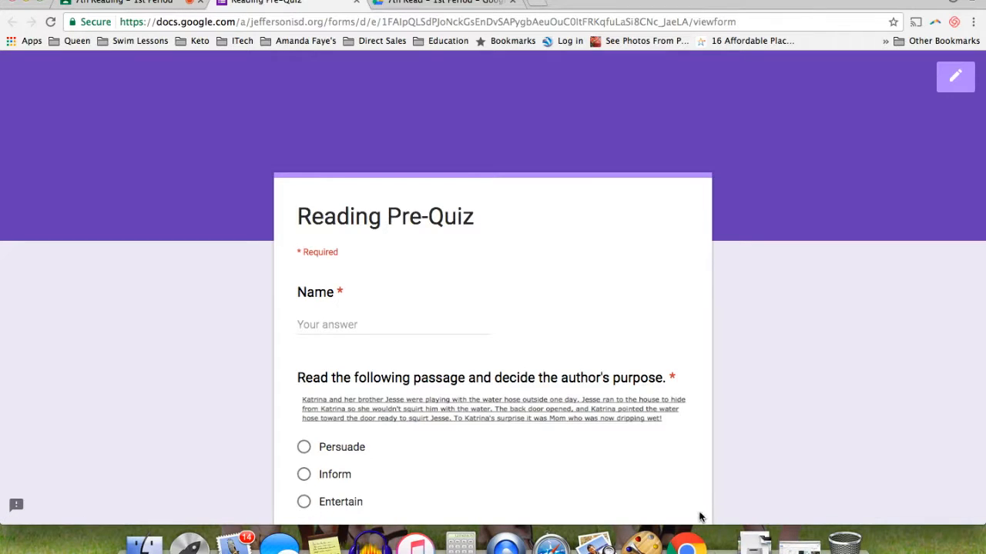
scroll(540, 400, down, 1)
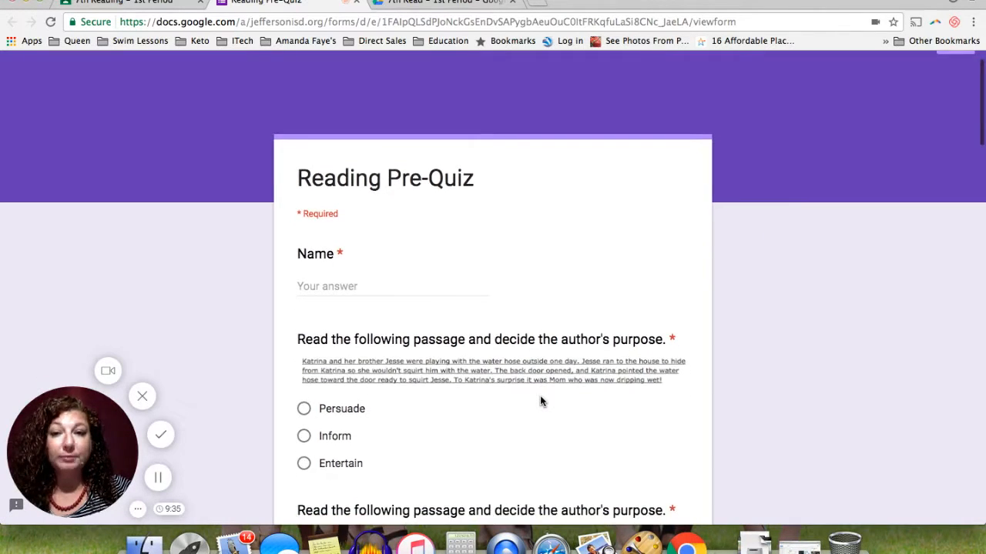
scroll(540, 400, down, 6)
scroll(540, 401, down, 10)
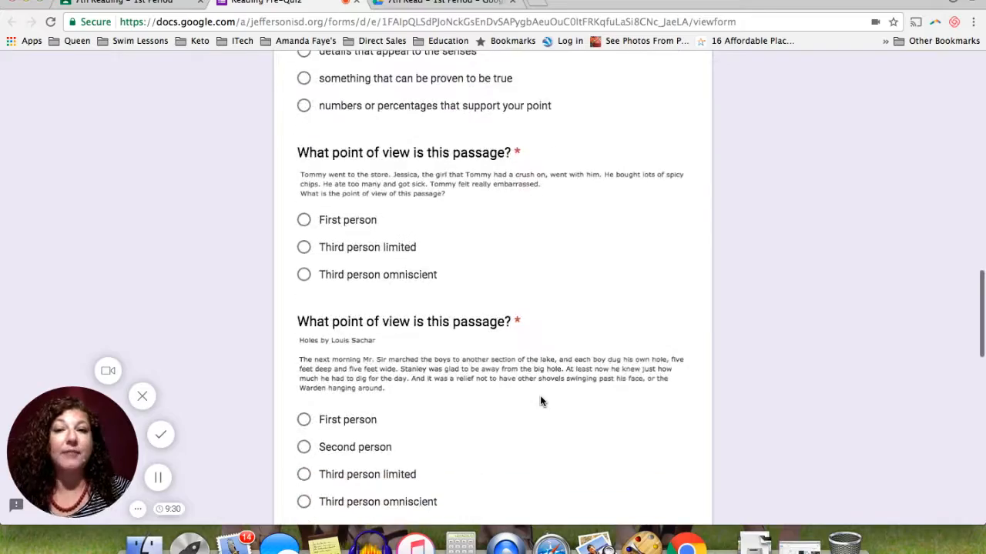
scroll(540, 400, down, 8)
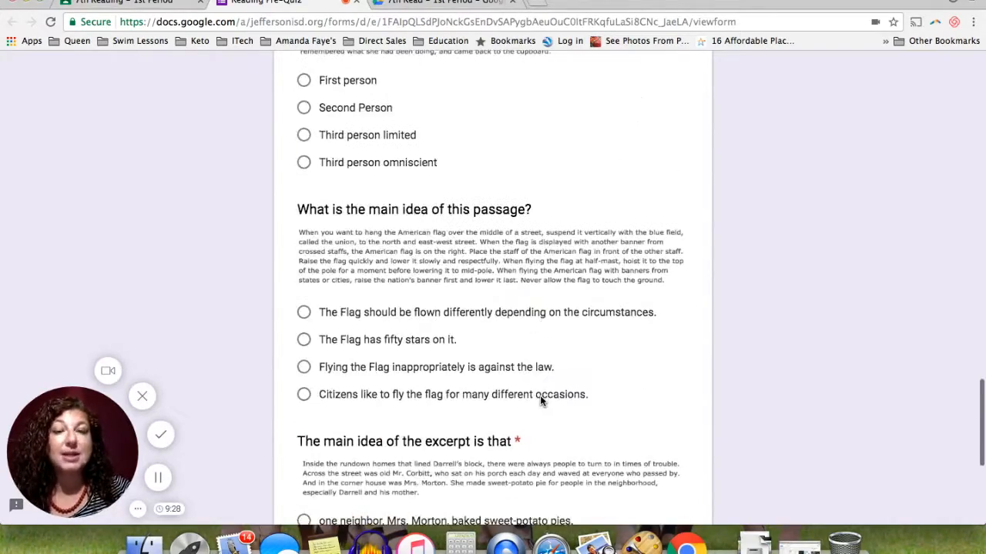
scroll(539, 400, up, 20)
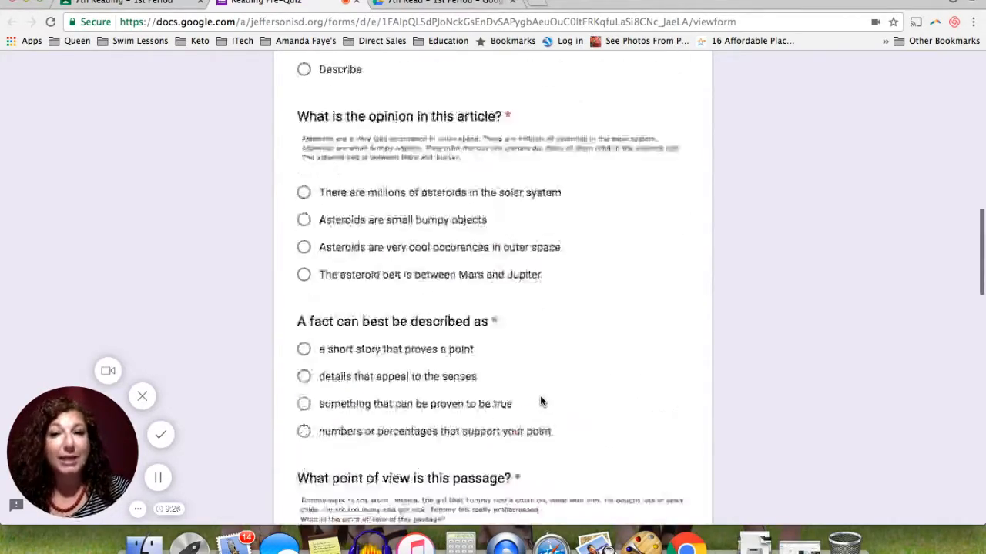
scroll(540, 400, up, 10)
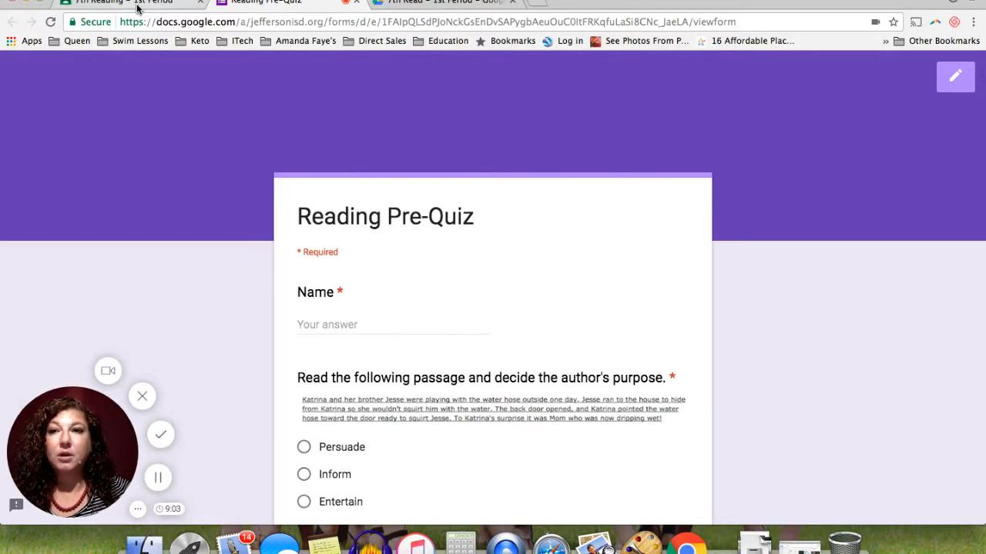
Open the Reading Pre-Quiz form for editing from the class Drive folder and show its responses
click(446, 3)
double_click(312, 263)
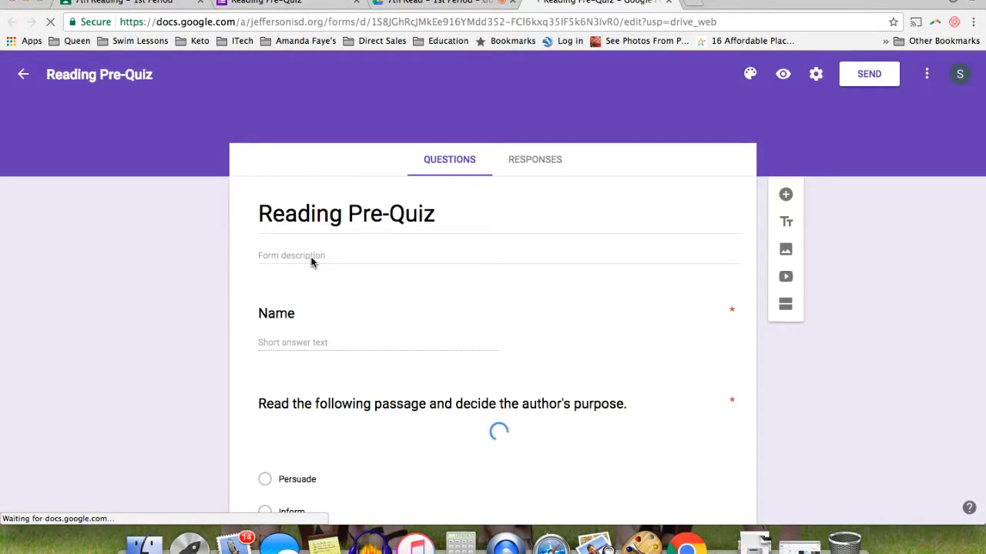
click(542, 164)
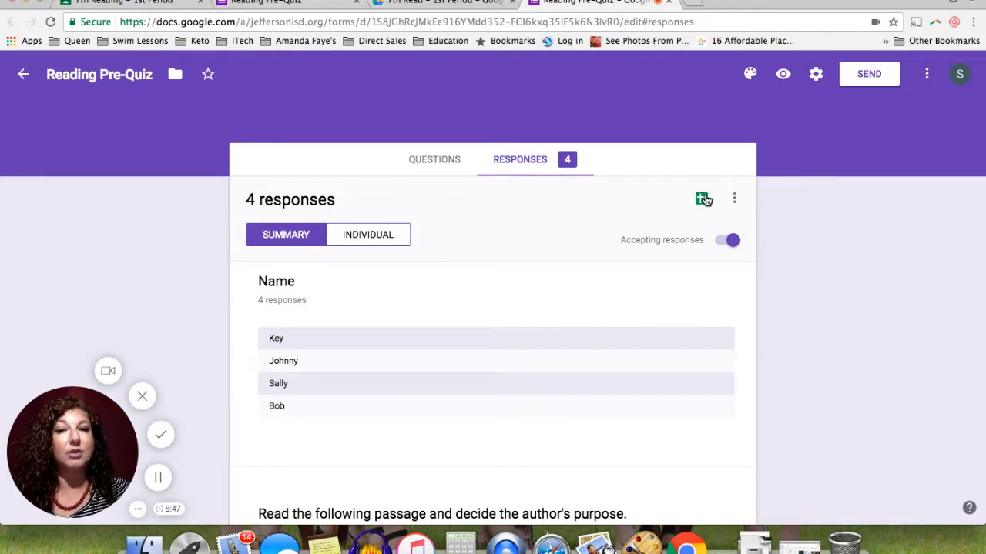
Create a new spreadsheet for the form's responses, check for it in the class Drive folder and return to it
click(702, 200)
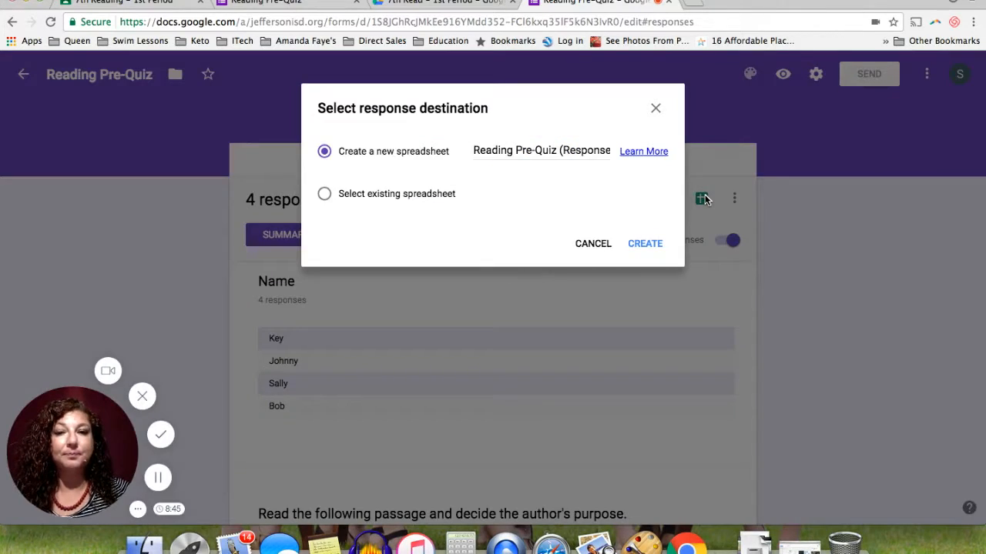
click(646, 244)
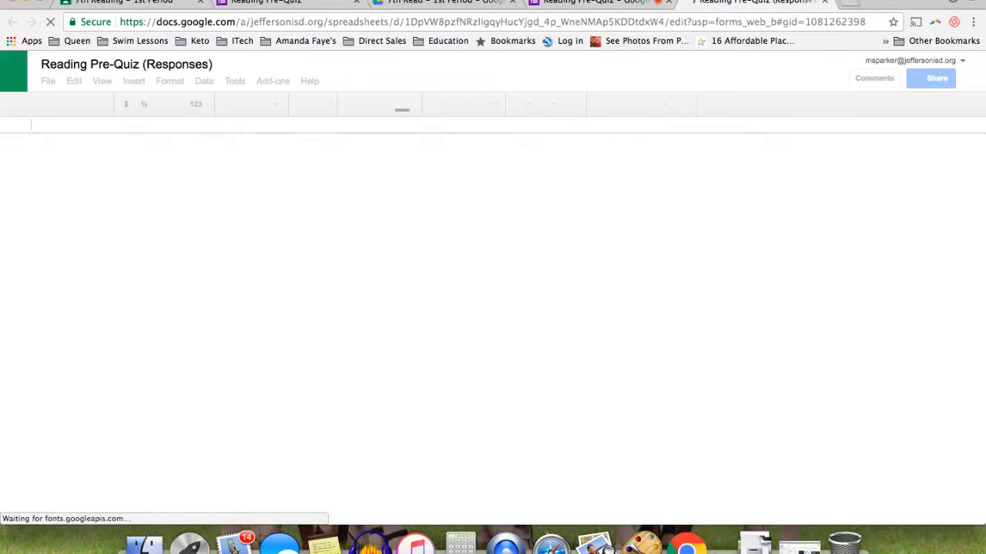
click(454, 6)
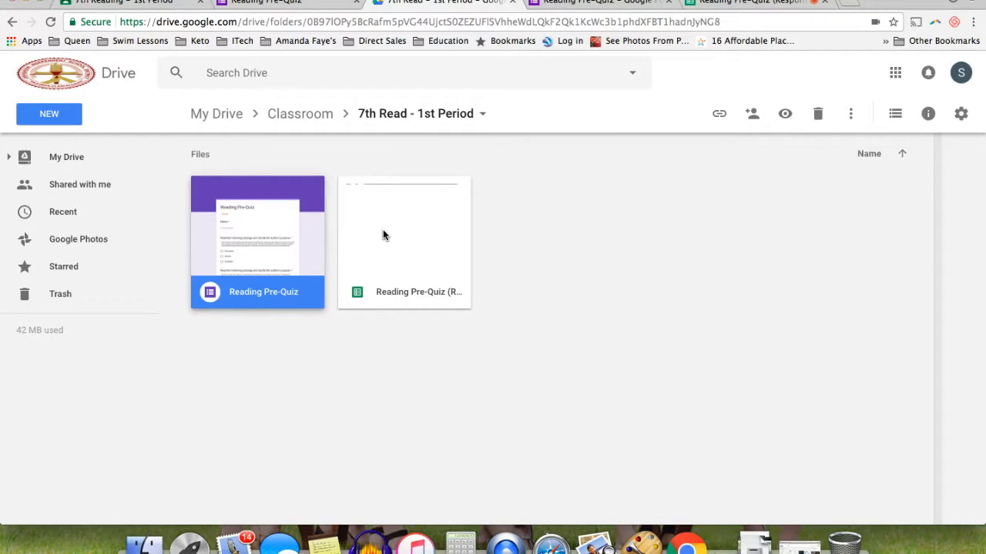
click(737, 4)
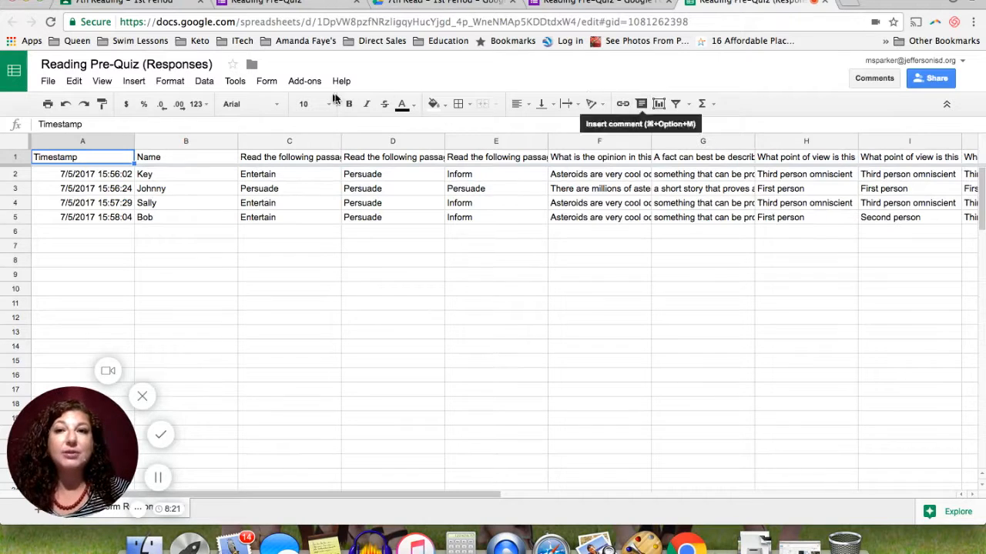
Browse the available spreadsheet add-ons and install the free Google Analytics add-on, allowing its requested permissions for the school account
click(312, 86)
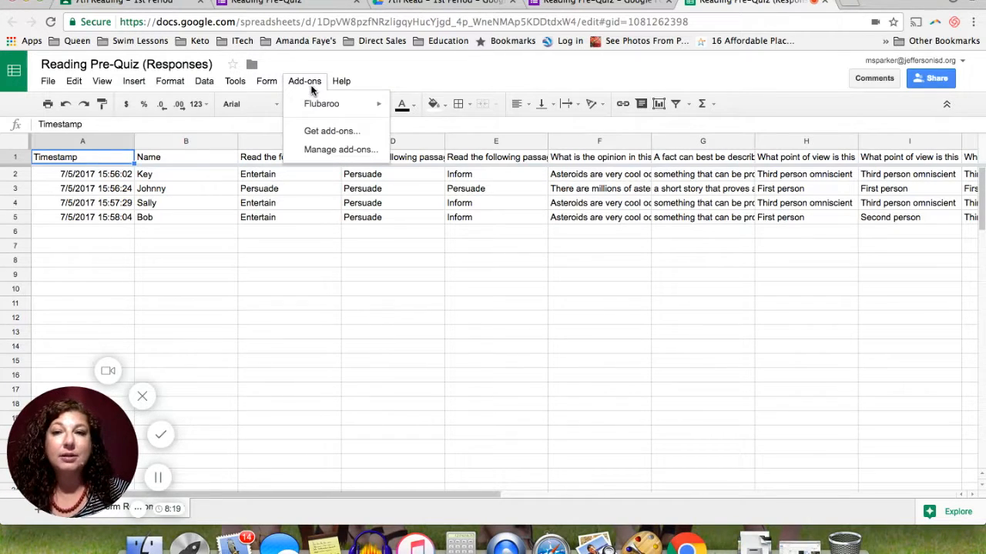
mouse_move(322, 106)
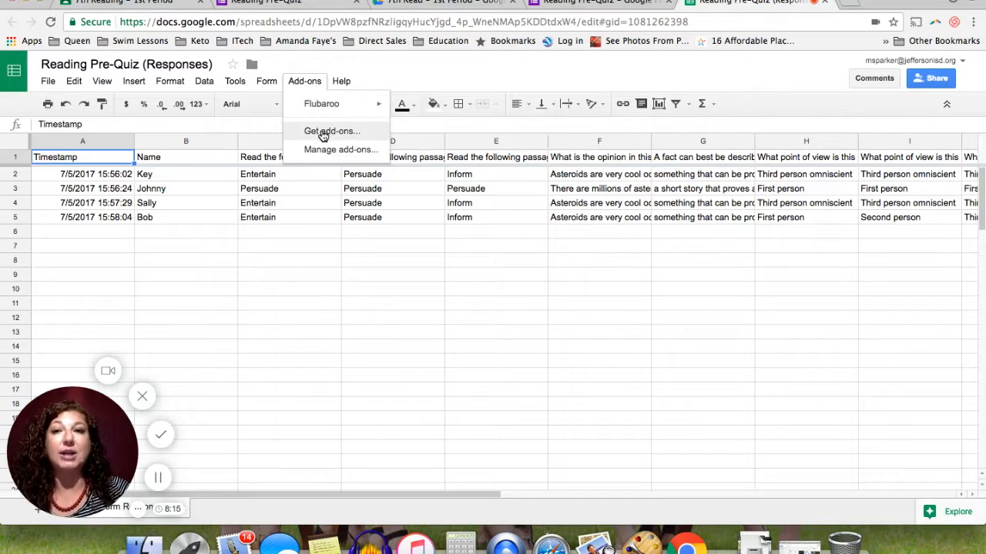
click(322, 136)
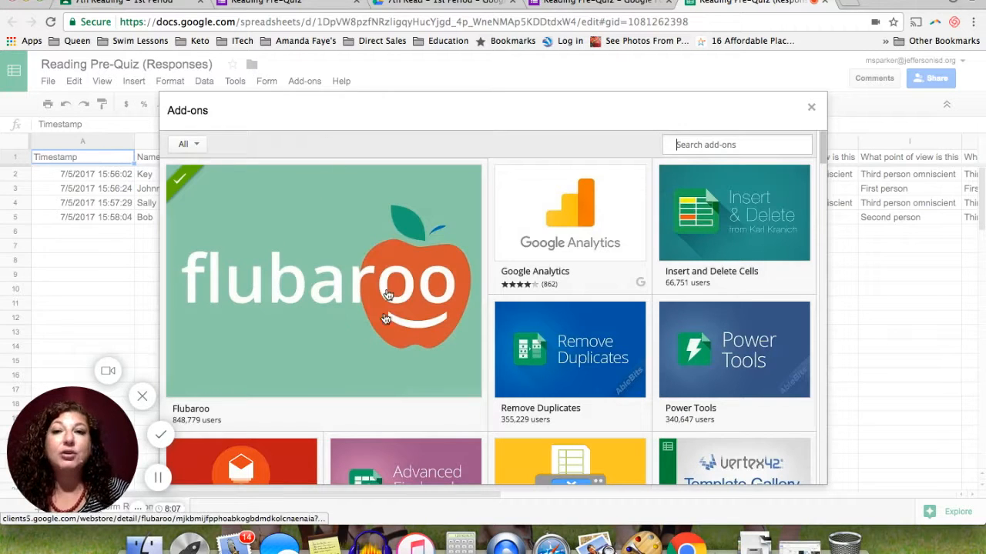
mouse_move(377, 326)
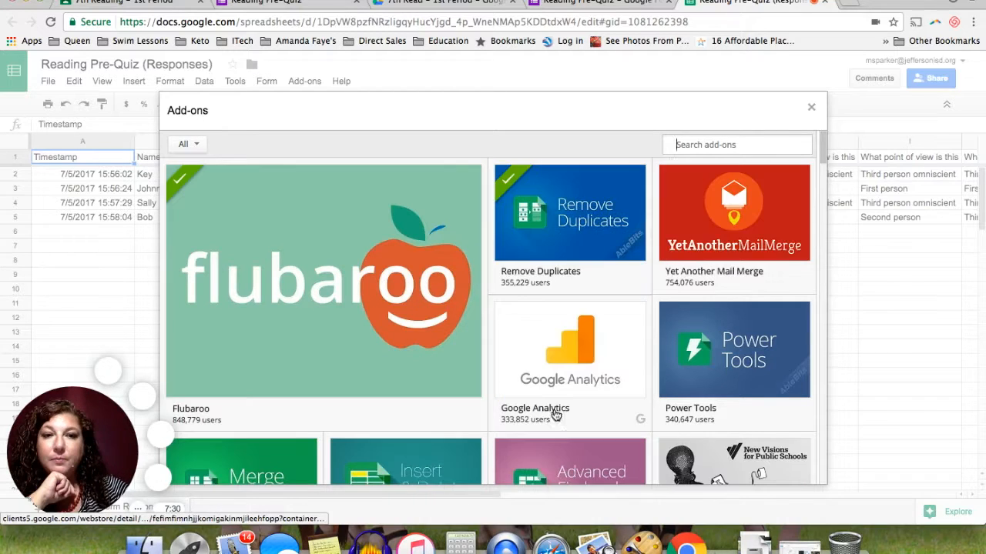
mouse_move(556, 370)
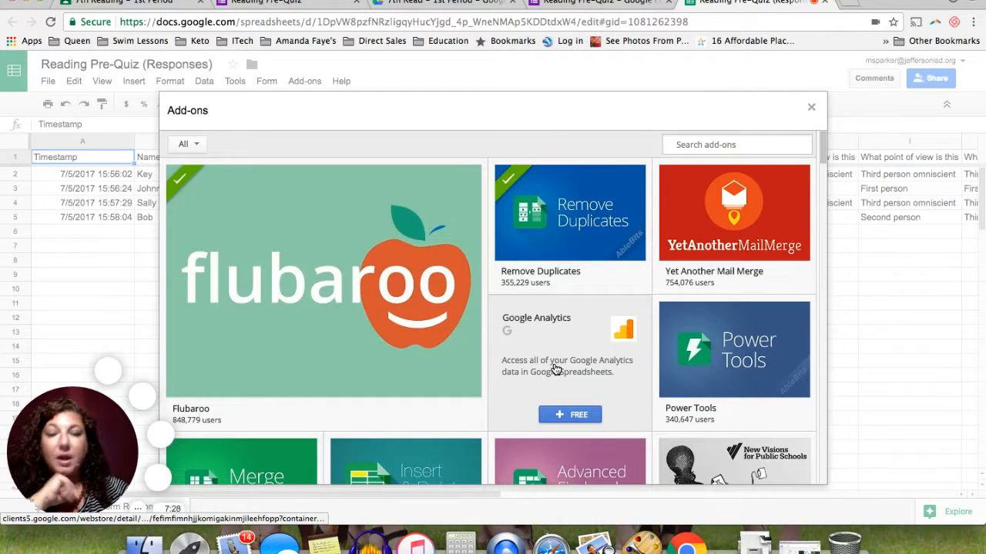
click(573, 415)
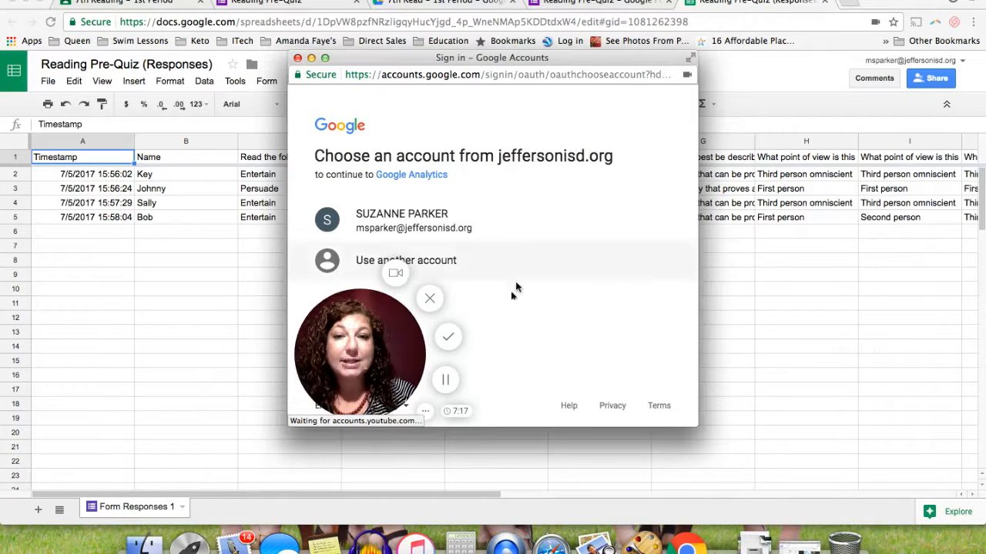
click(439, 219)
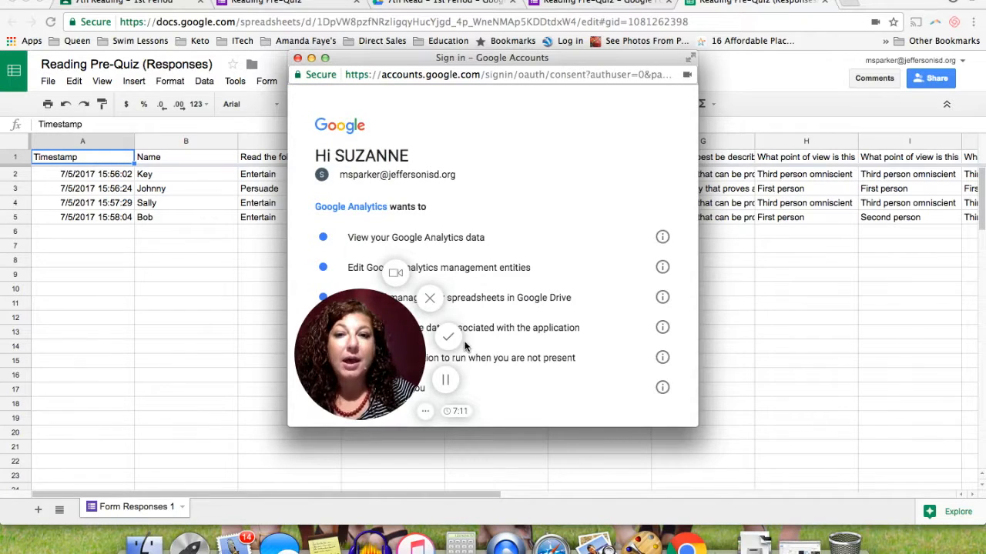
scroll(527, 388, down, 5)
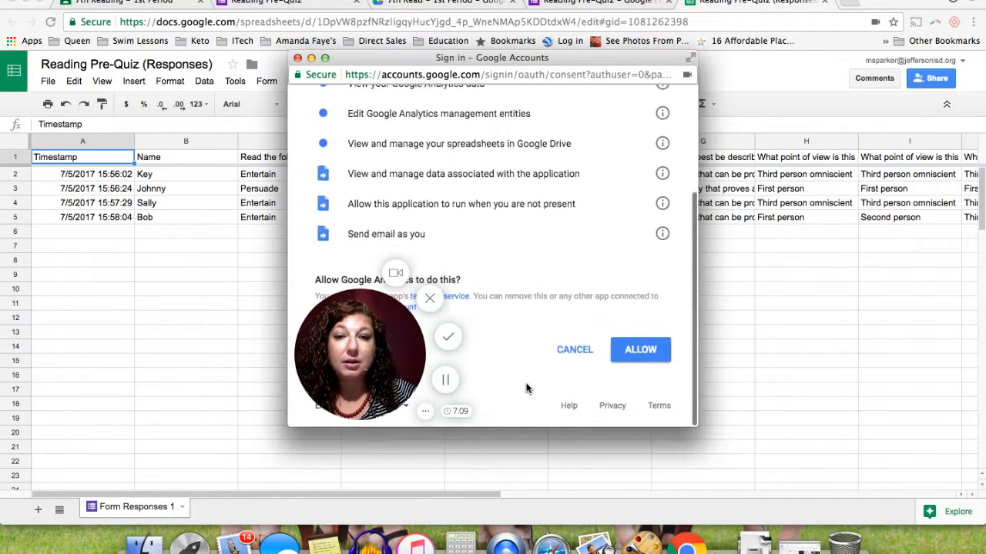
click(657, 353)
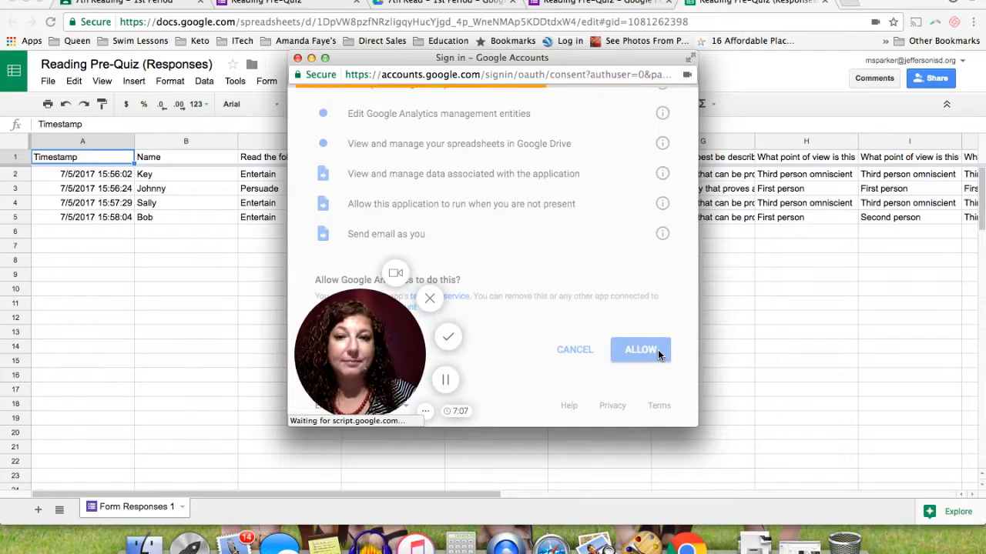
Enable Flubaroo in the response sheet and start its Grade Assignment process
click(304, 83)
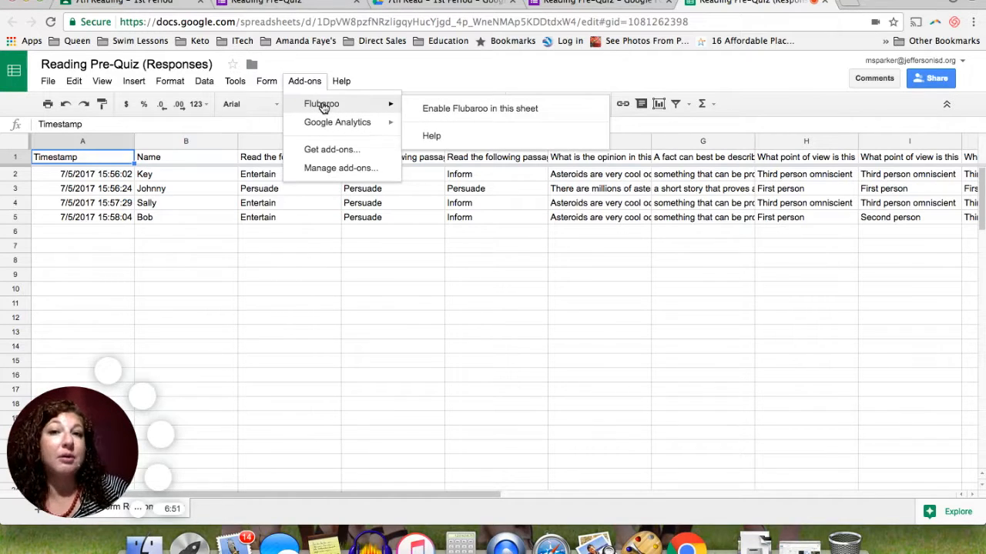
click(454, 112)
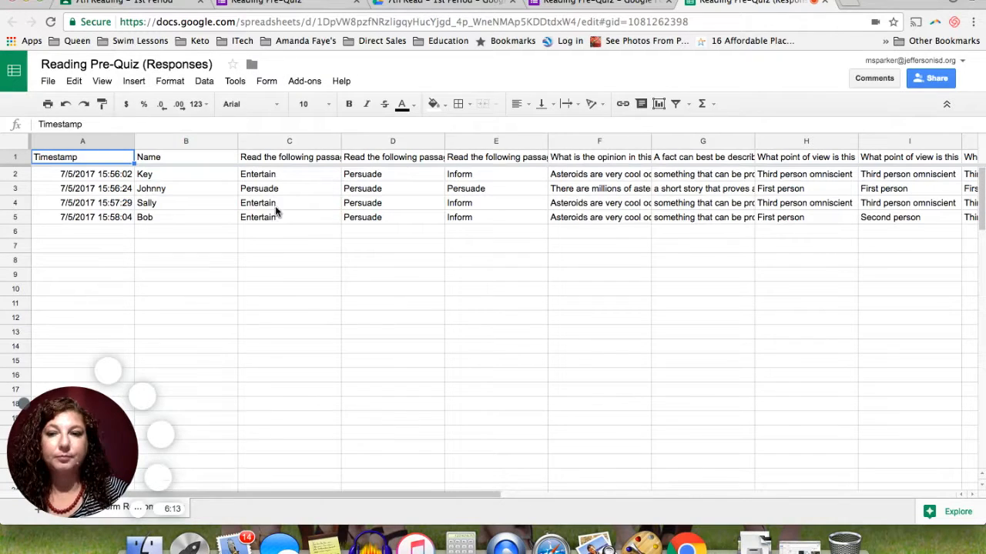
click(306, 84)
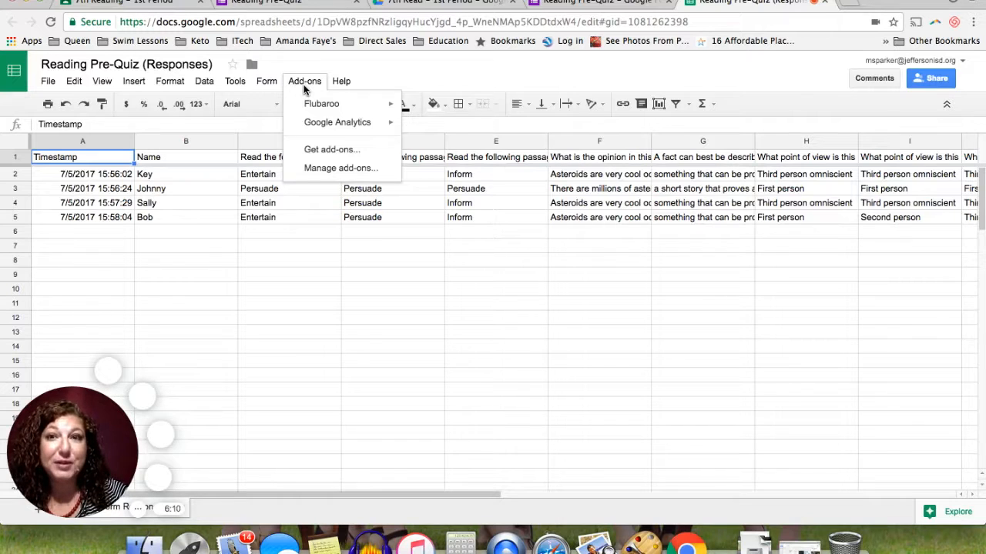
mouse_move(406, 106)
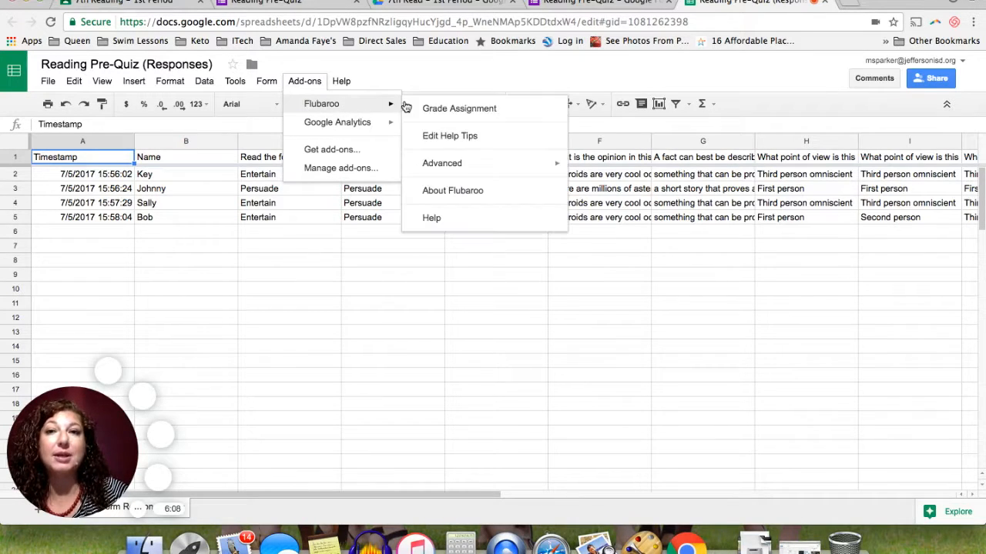
click(459, 111)
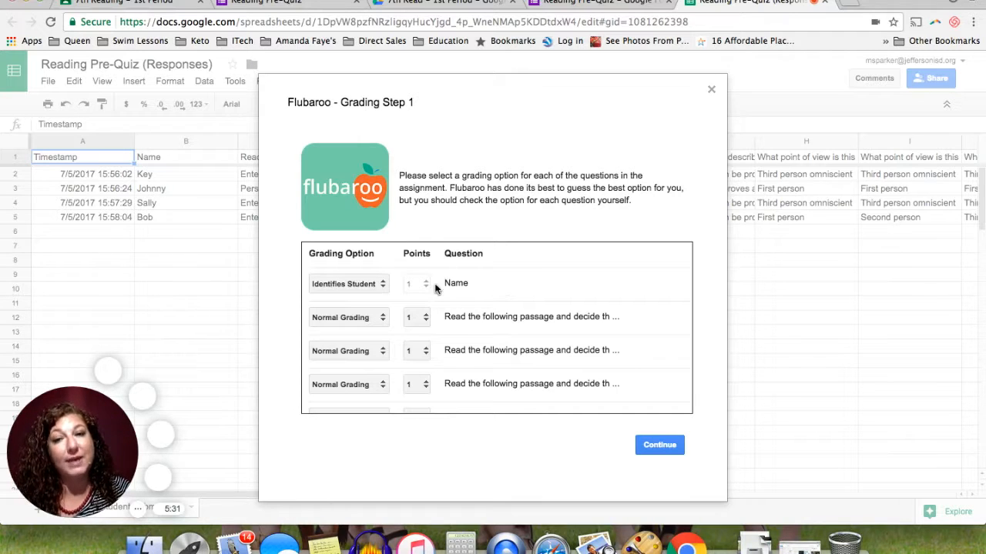
Keep Name as Identifies Student and set the first two author's purpose questions to 10 points each
click(380, 287)
click(378, 283)
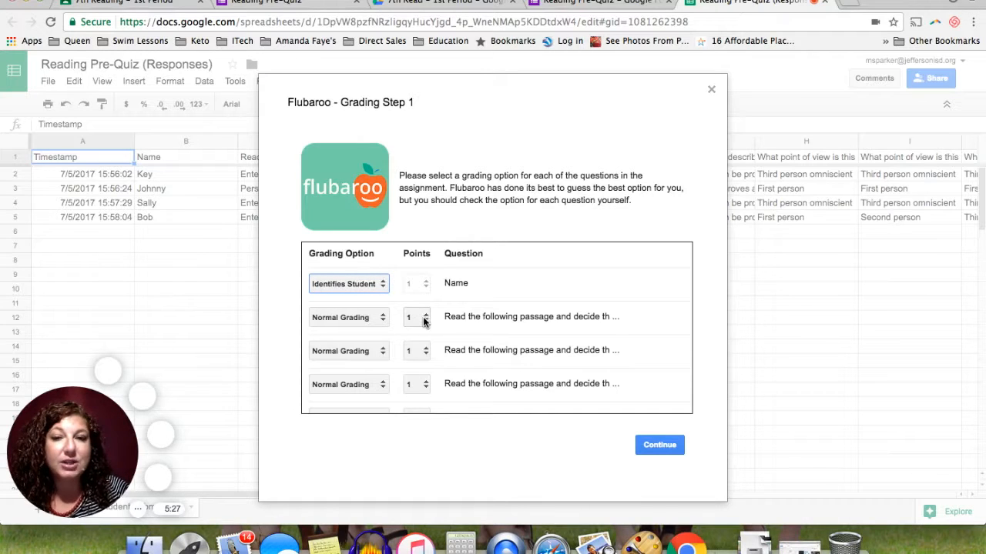
click(423, 317)
click(416, 413)
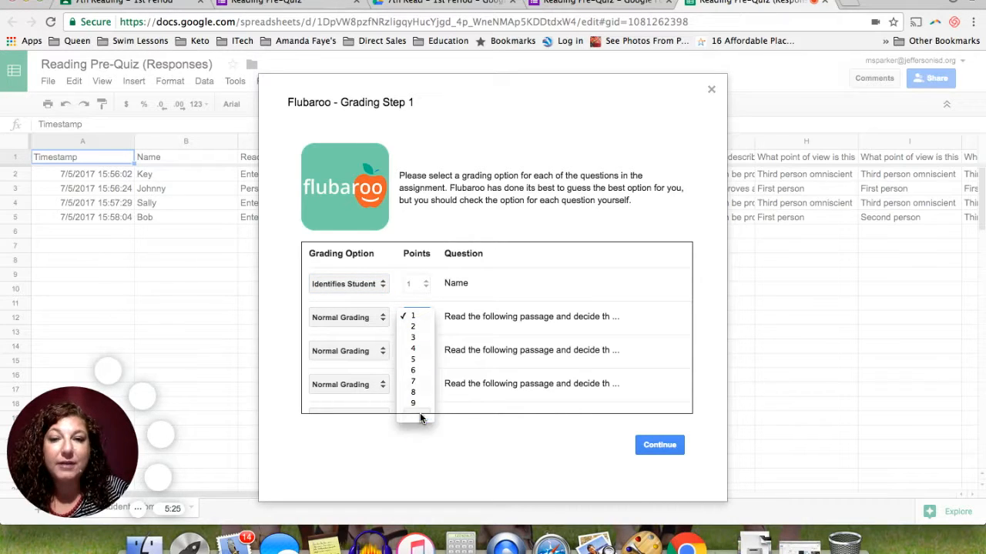
click(416, 351)
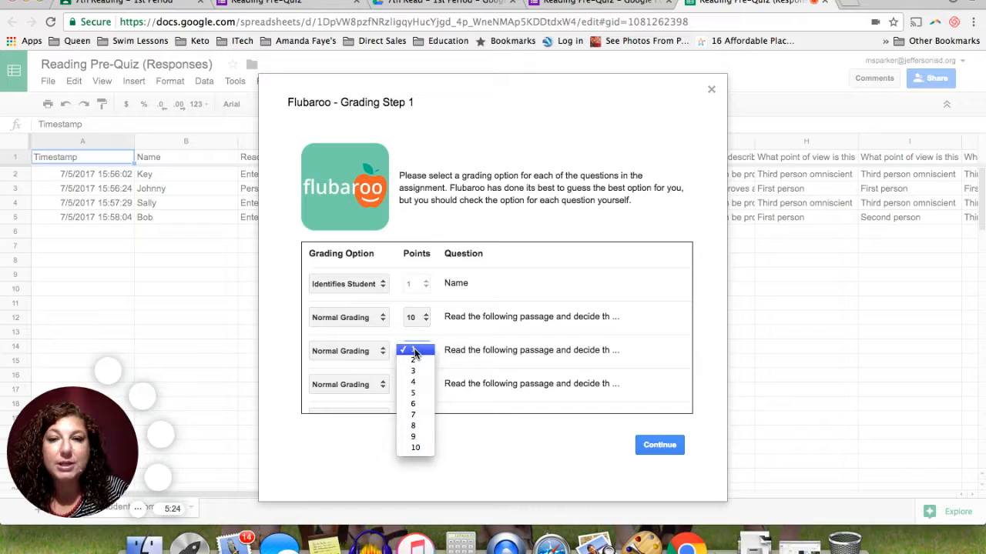
click(420, 447)
Set the third author's purpose question, the opinion question and the fact question to 10 points each, and continue to Grading Step 2
scroll(468, 339, down, 2)
scroll(468, 339, down, 1)
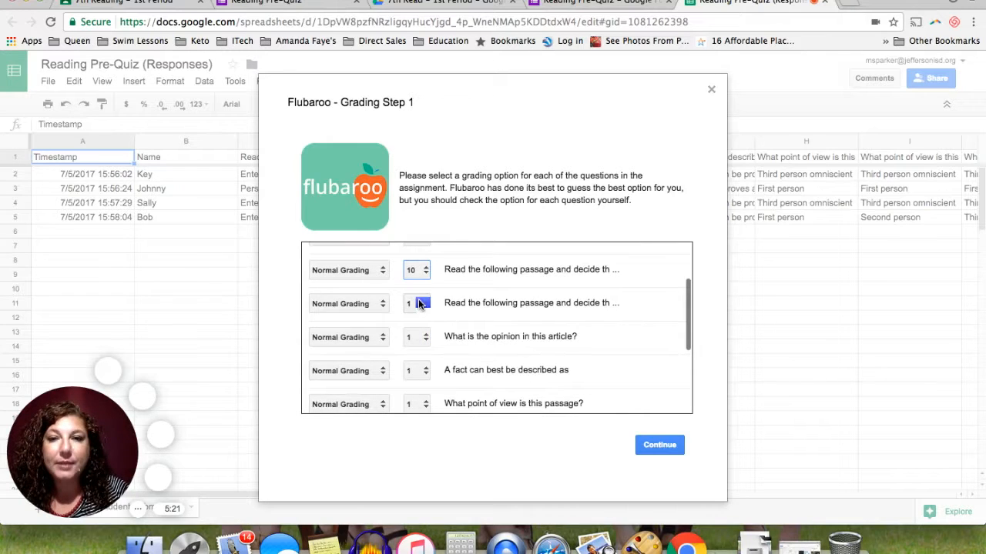
click(415, 304)
click(423, 401)
click(423, 336)
click(414, 436)
scroll(454, 343, down, 2)
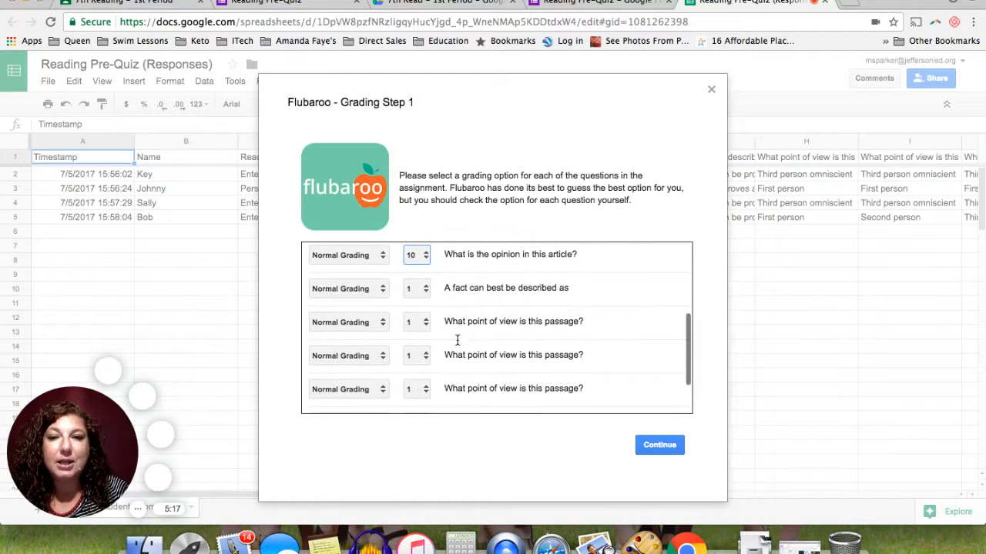
click(421, 289)
click(415, 385)
scroll(462, 354, down, 2)
click(660, 445)
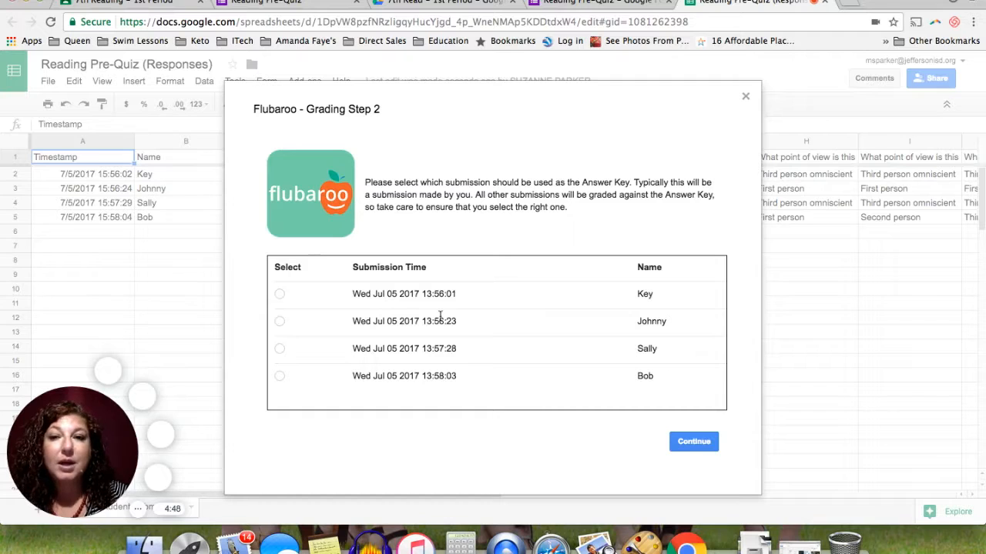
Select the Key submission as the answer key, run the grading and close the completion dialog
click(280, 295)
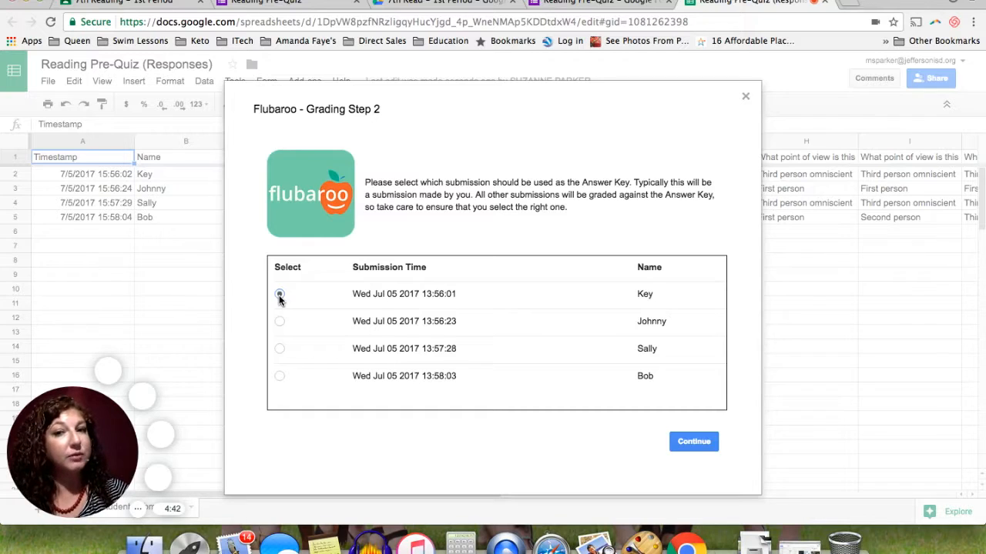
click(693, 444)
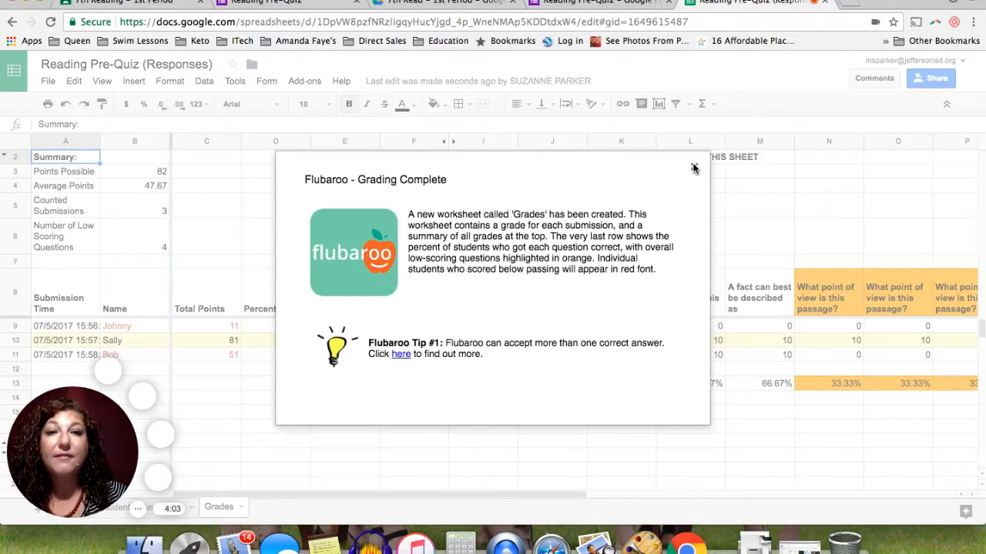
click(693, 168)
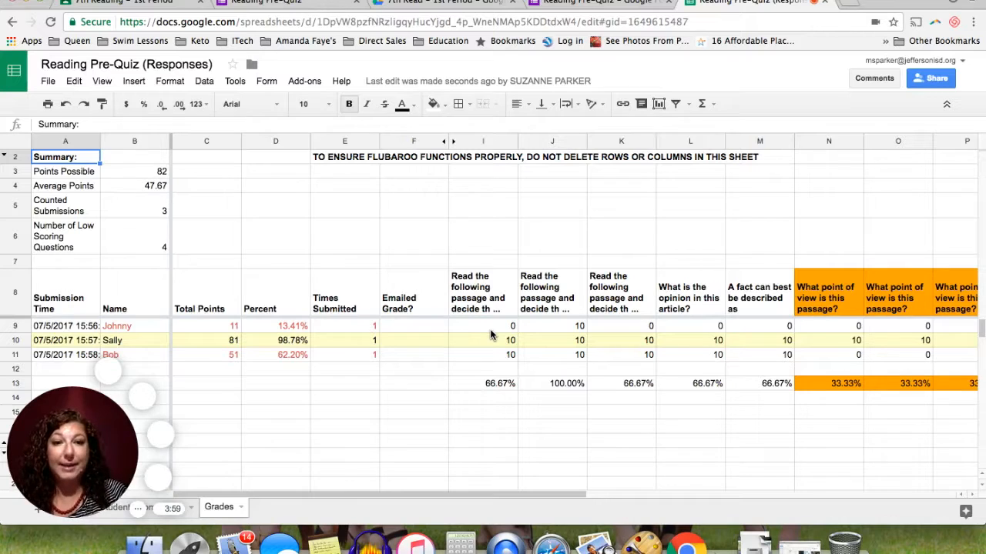
Add Flubaroo's optional student feedback column to the Grades sheet by starting Edit Student Feedback
scroll(490, 329, right, 2)
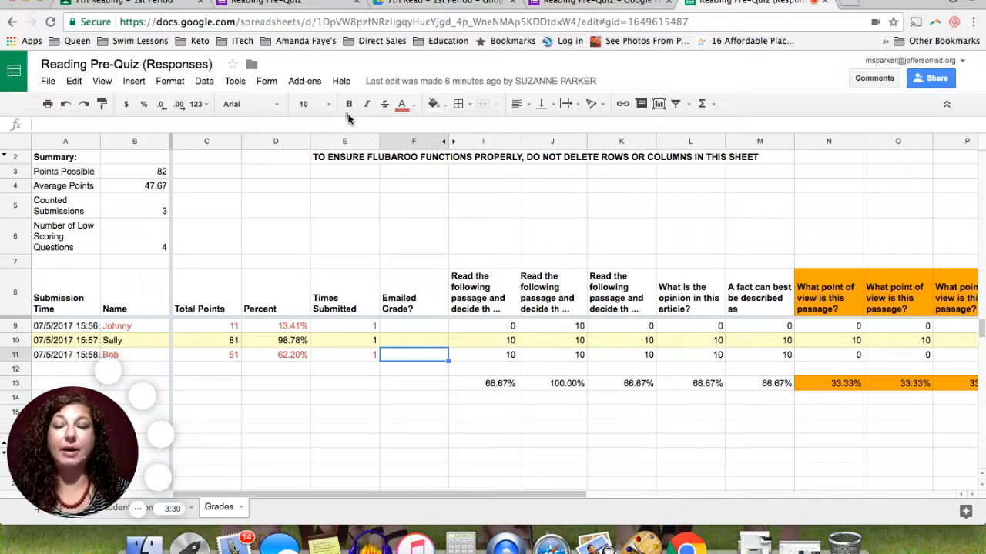
click(317, 88)
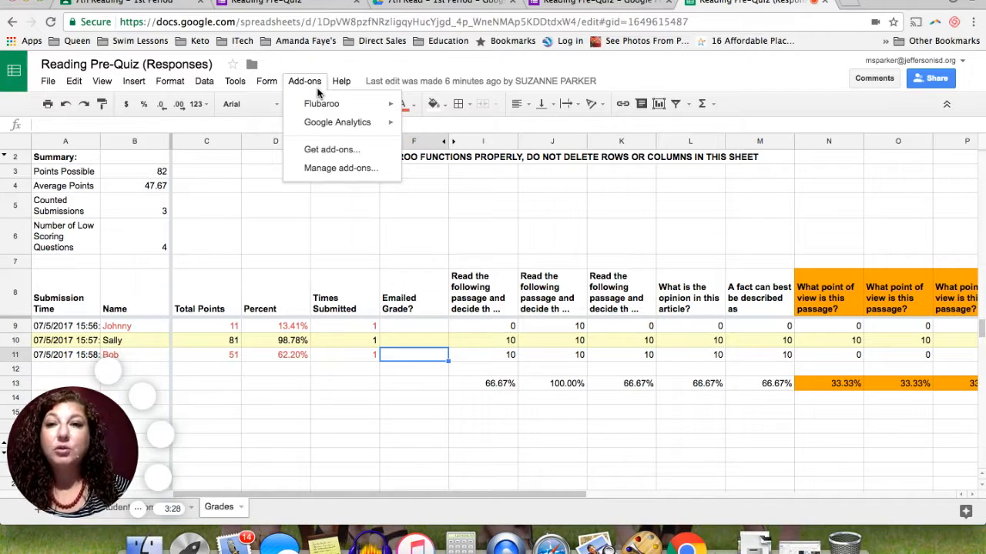
mouse_move(319, 113)
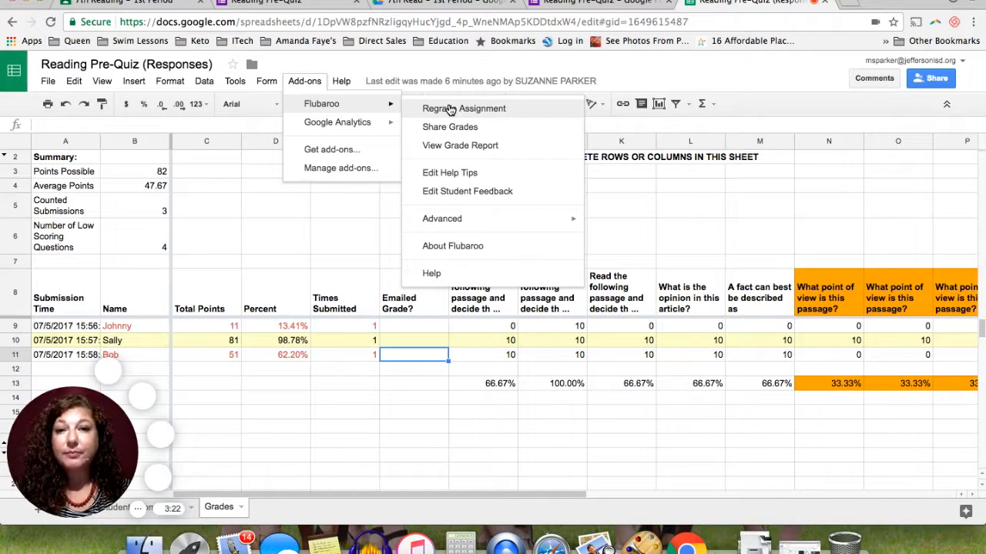
click(462, 192)
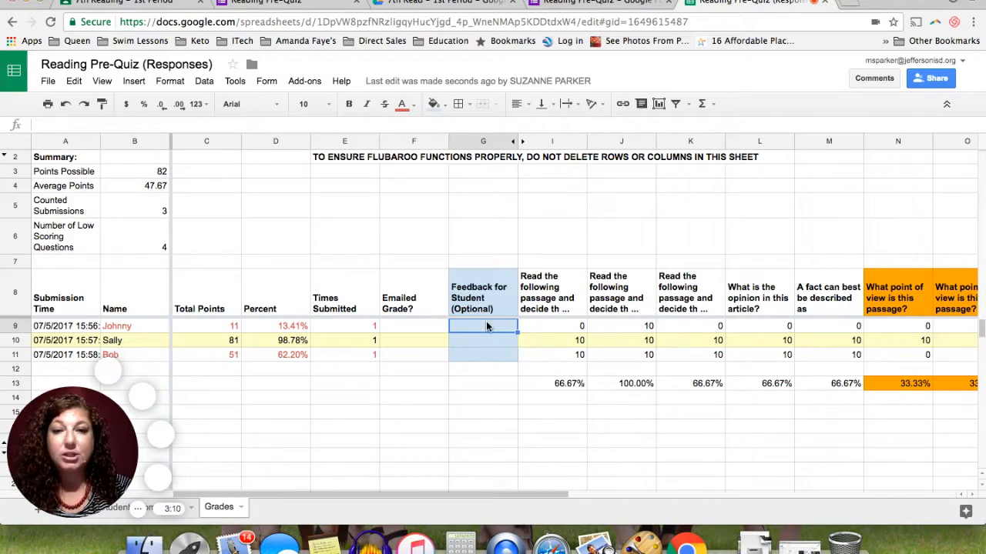
Enter "Make sure you review Ch 4" as feedback for the student in row 9
double_click(481, 325)
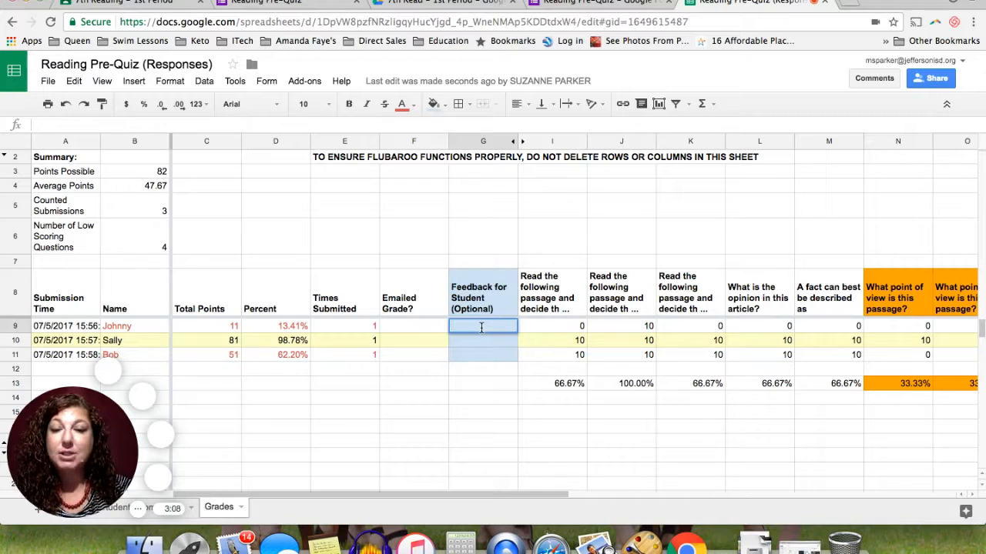
text(Make sur)
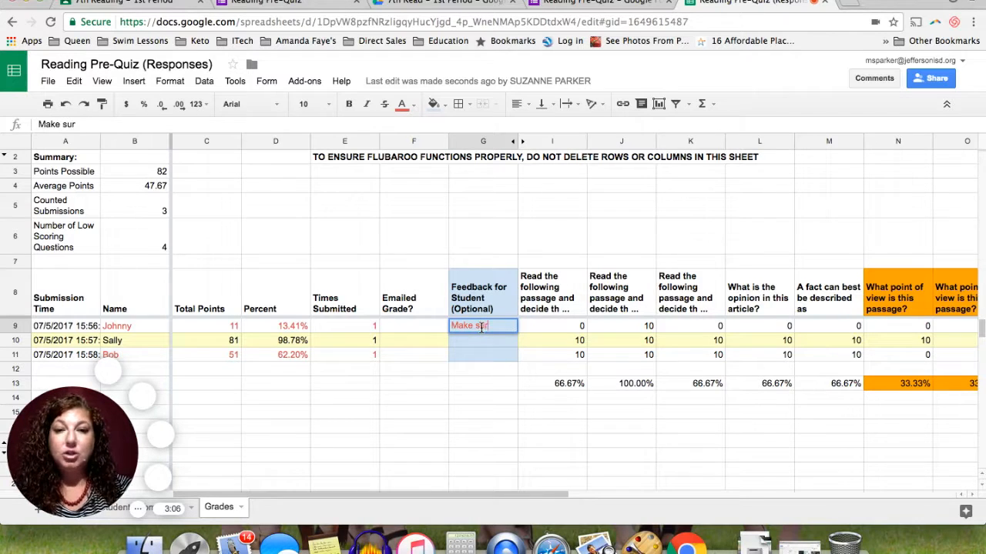
text(e you review Ch 4)
key(Return)
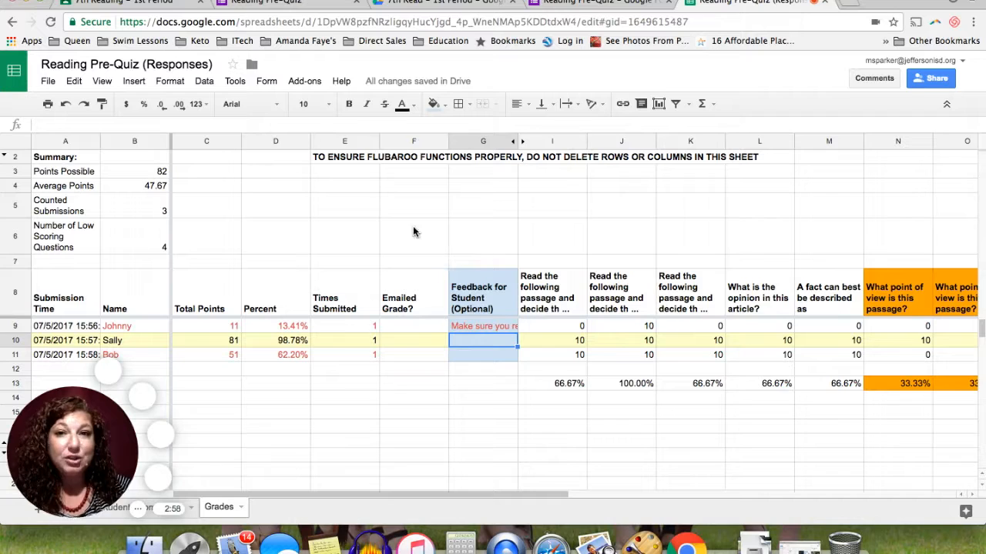
Start Flubaroo's Share Grades, set the sharing method to Share via Google Drive (no email) and include the answer key
click(303, 81)
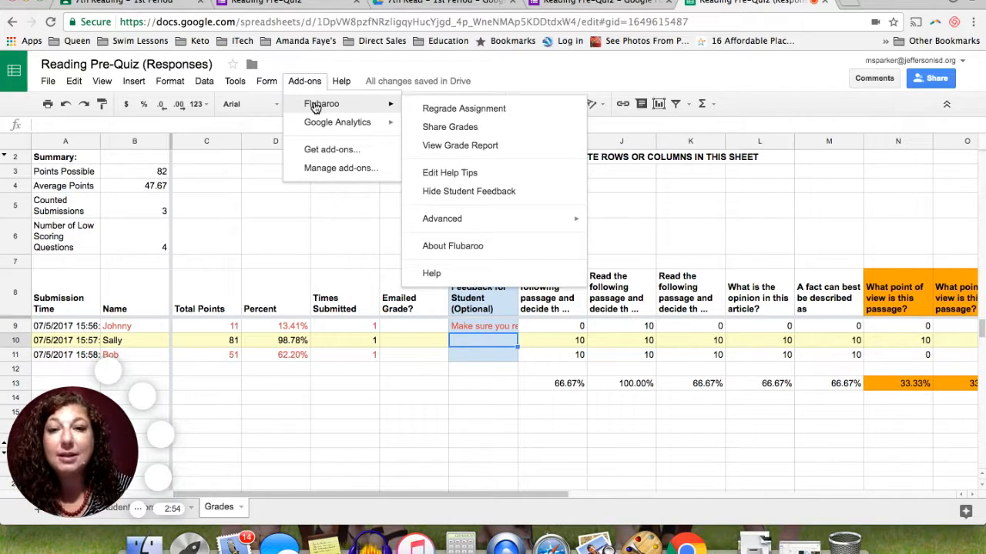
click(455, 128)
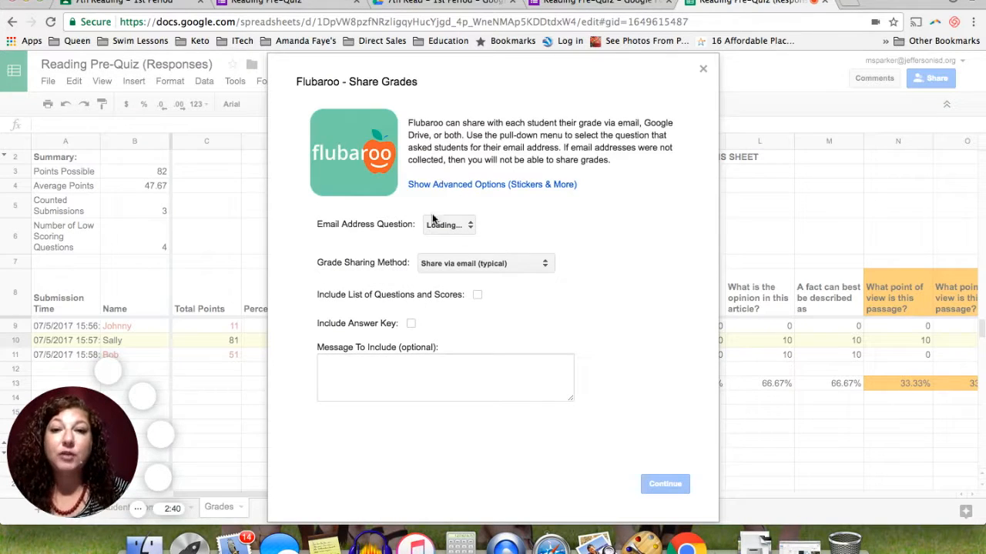
click(444, 264)
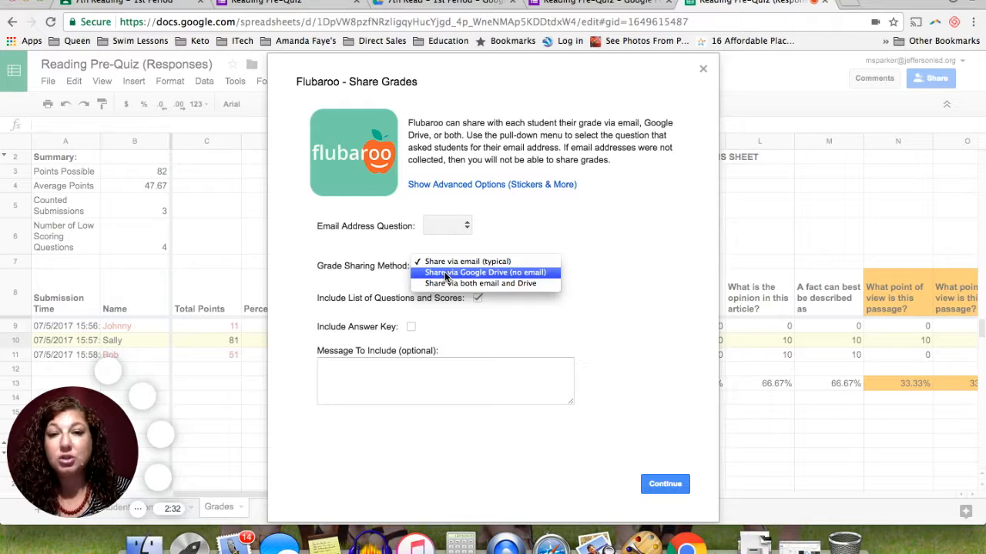
click(445, 274)
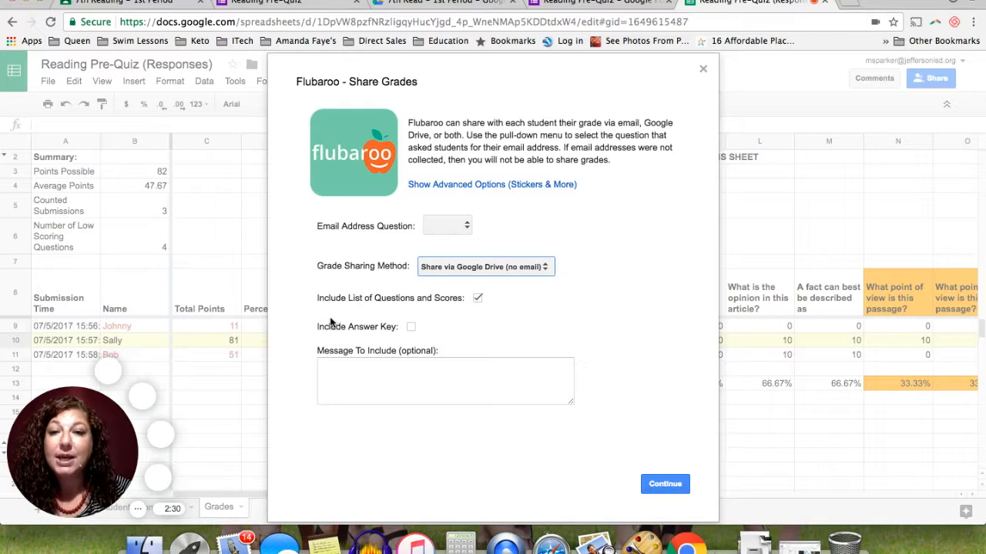
click(411, 328)
Add the message "Great job everyone! Let's all discuss Chapter 4 again tomorrow.", try to share the grades and dismiss the notification
click(409, 374)
text(Great j)
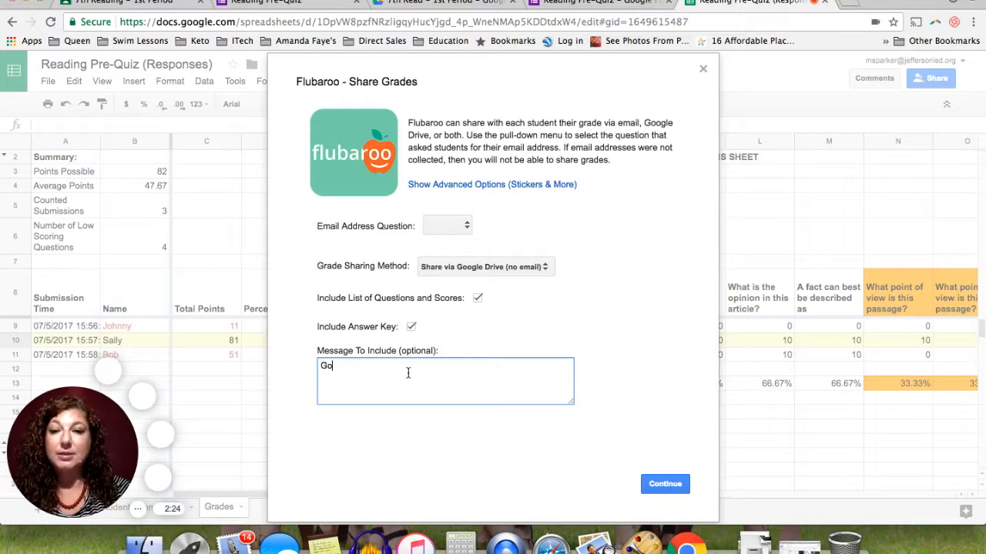
text(ob )
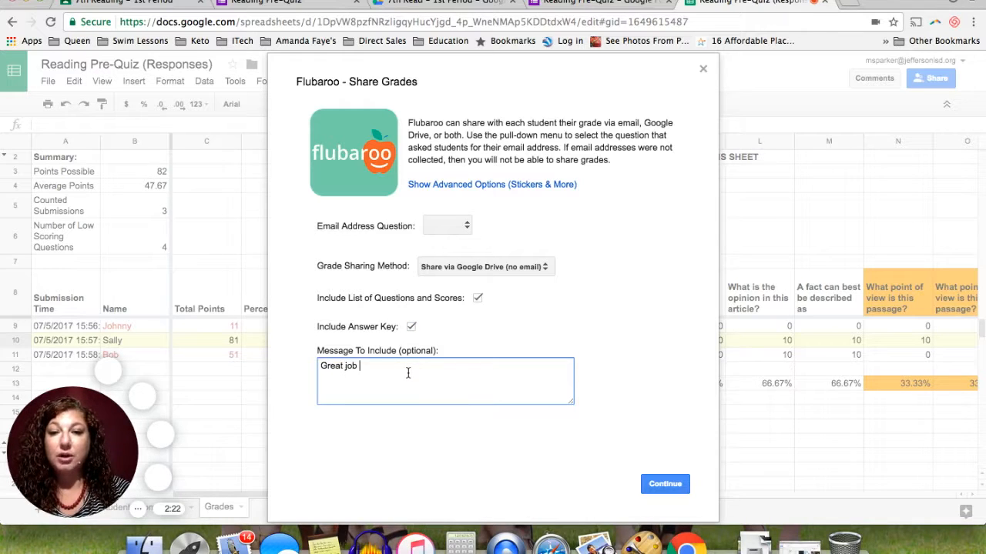
text(everyone! Let's a)
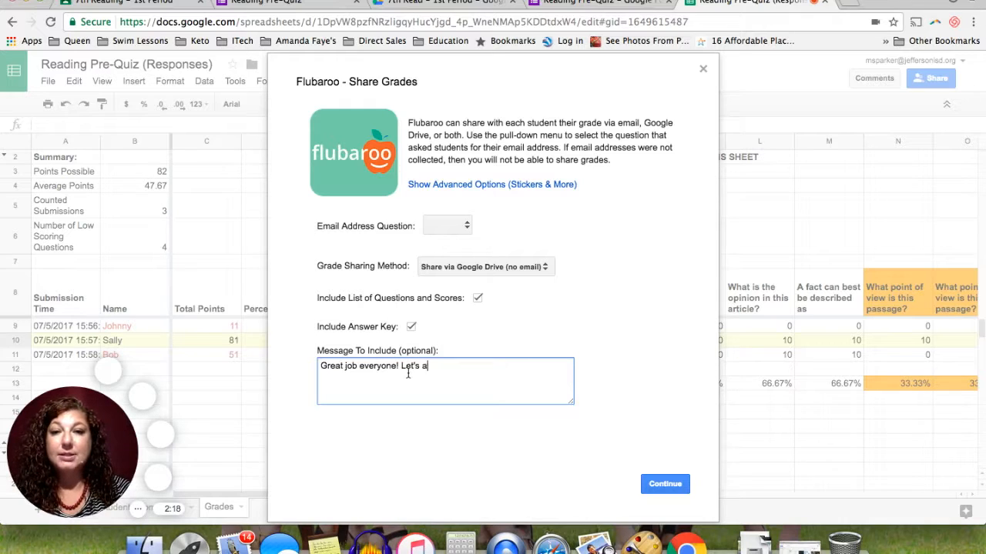
text(ll discu)
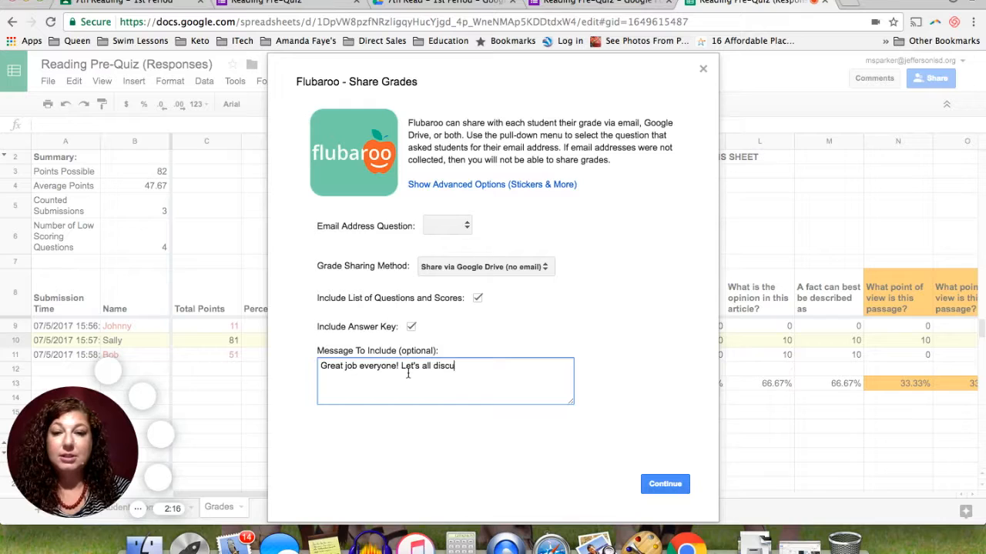
text(ss Chapter )
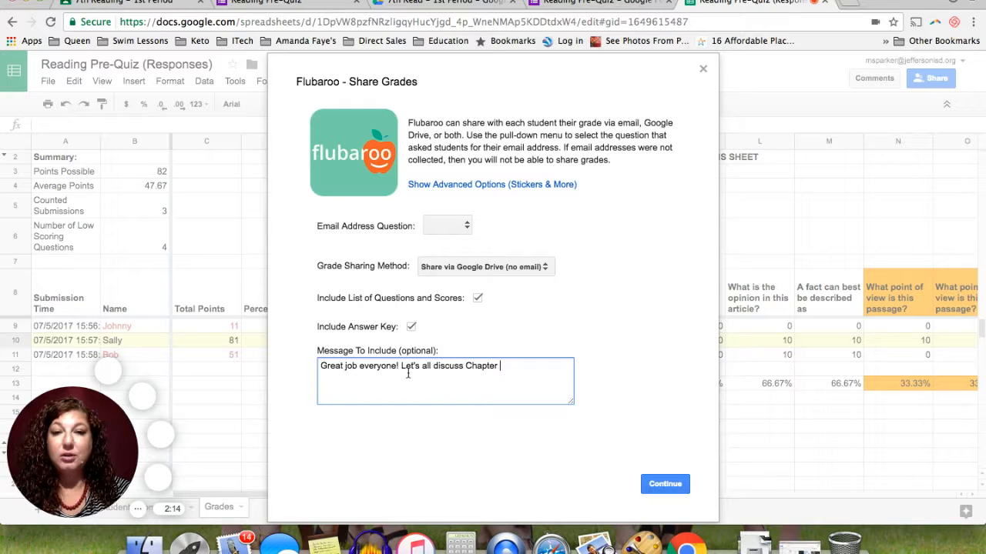
text(4 again tomorrow.)
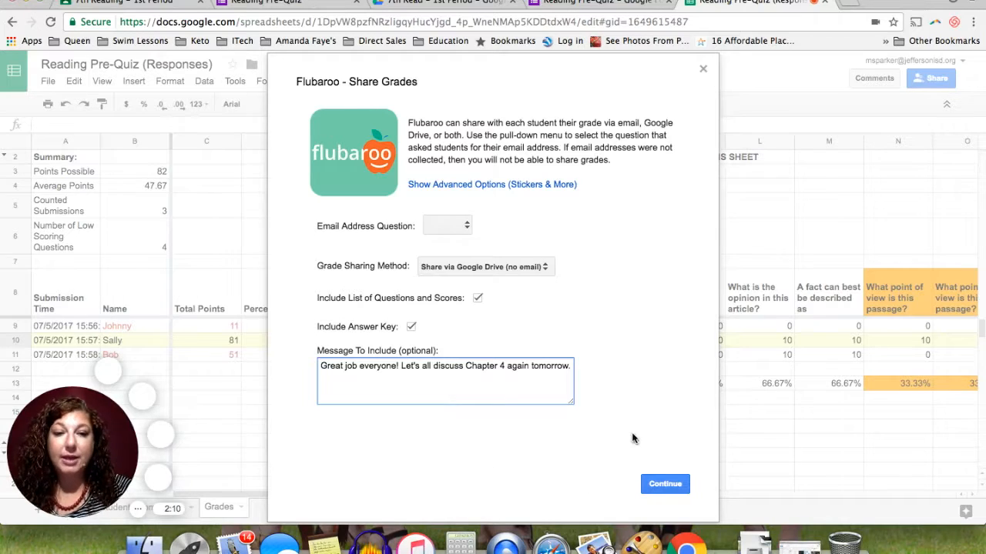
click(658, 485)
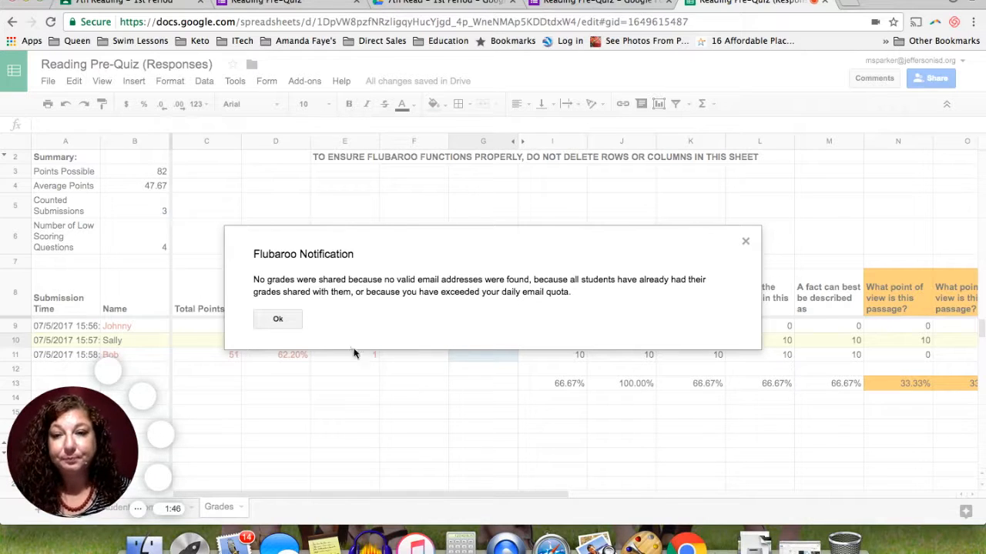
click(279, 323)
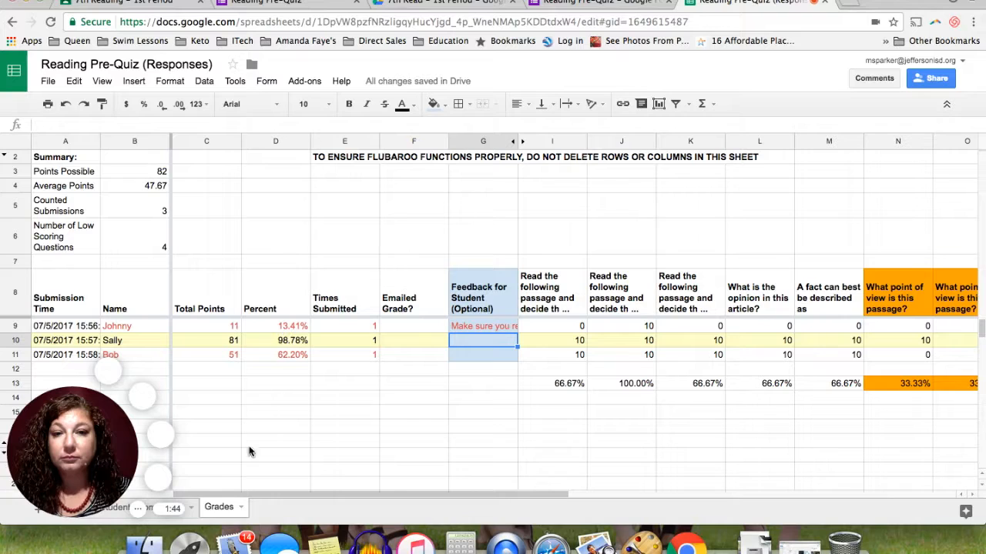